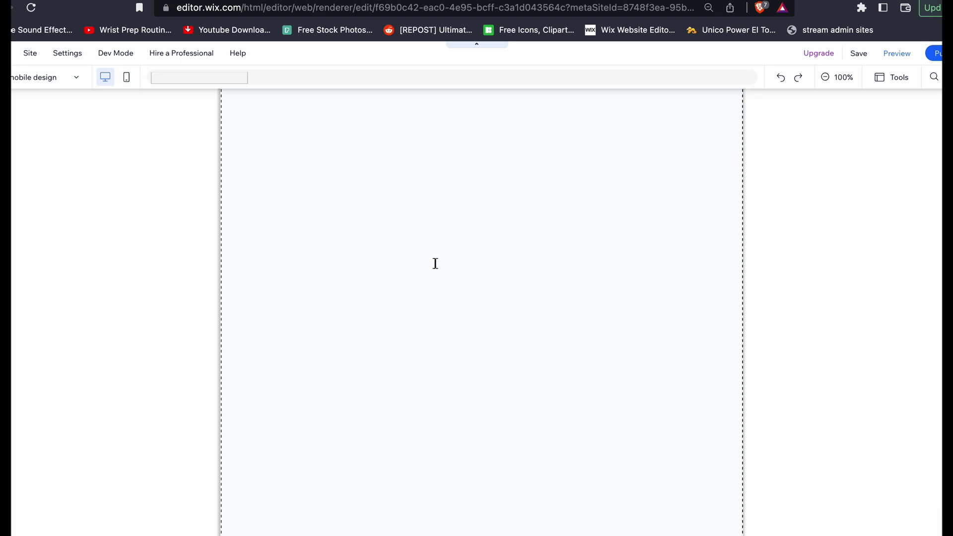
- Select the green signup button and move it higher on the page
left_click(432, 264)
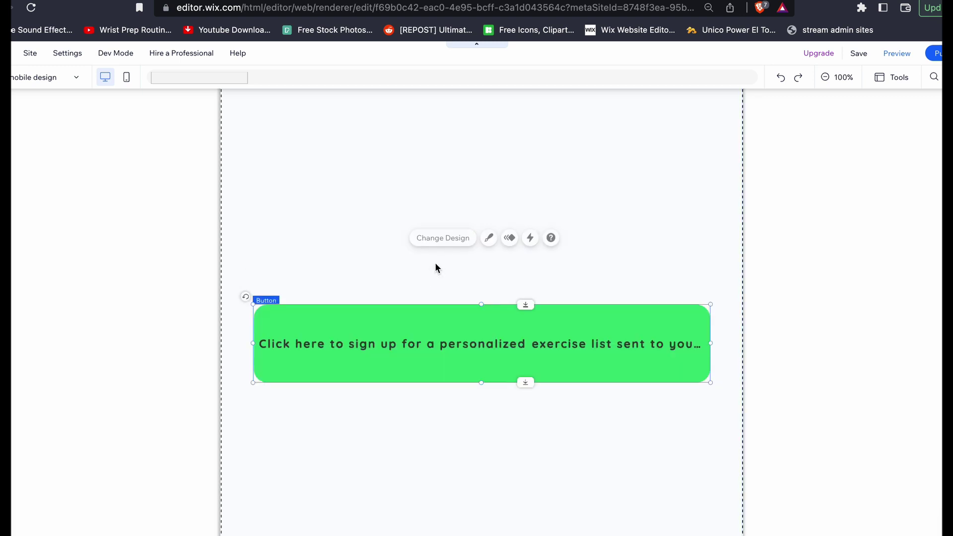
left_click(419, 333)
left_click_drag(420, 326, 420, 312)
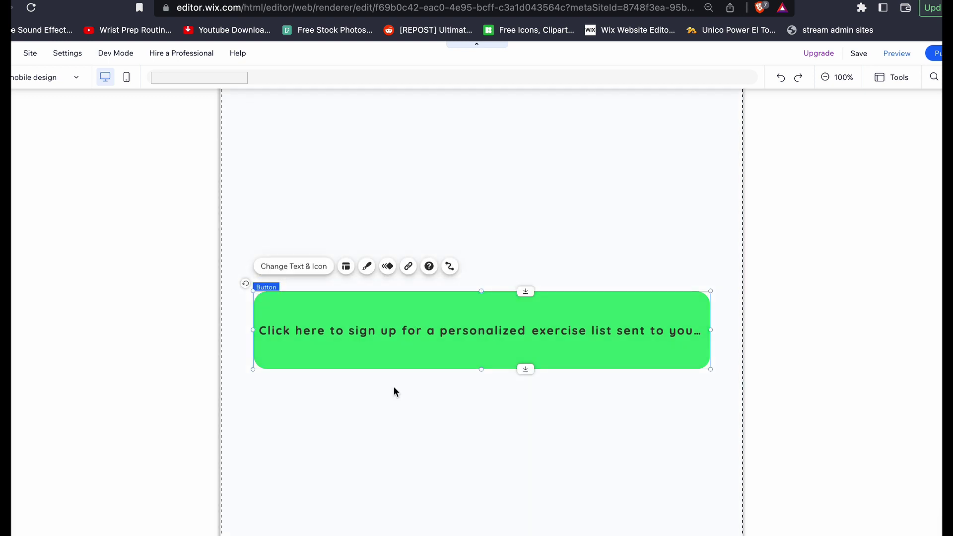
left_click_drag(393, 357, 393, 349)
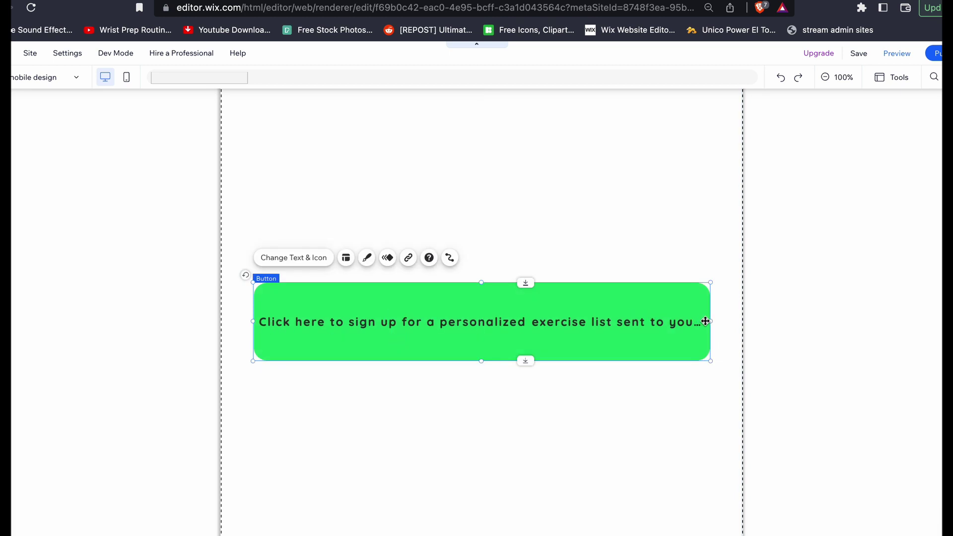
- Widen the button so its full text ending 'sent to your inbox' shows, then reposition it
left_click_drag(711, 322, 823, 317)
left_click_drag(638, 294, 588, 301)
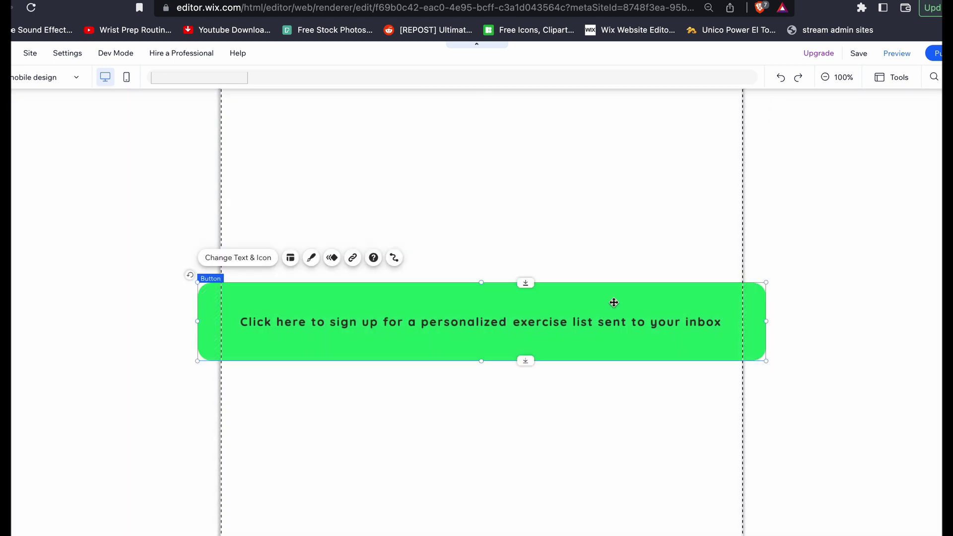
left_click_drag(766, 322, 739, 322)
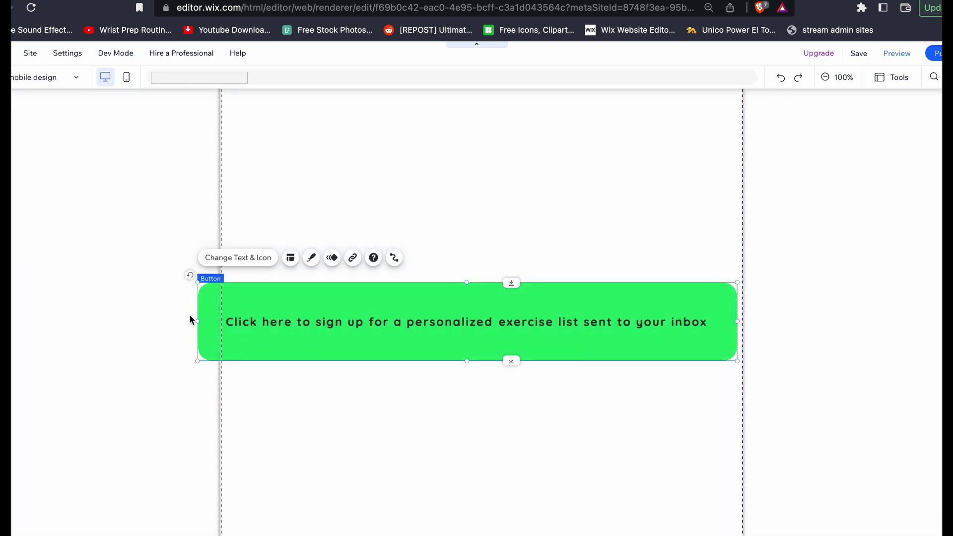
left_click_drag(196, 321, 238, 323)
left_click_drag(328, 305, 324, 306)
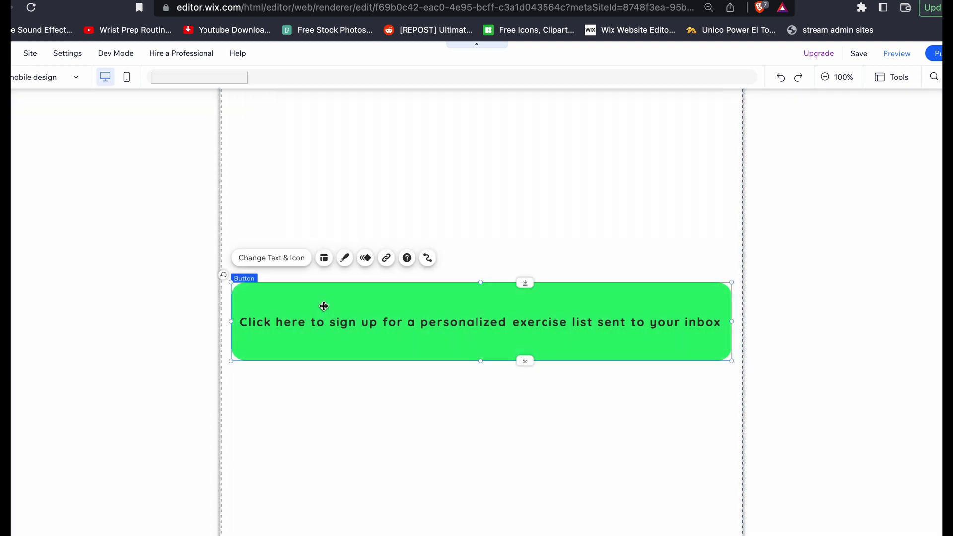
- Check the signup button in the mobile layout by selecting and deselecting it
left_click(126, 77)
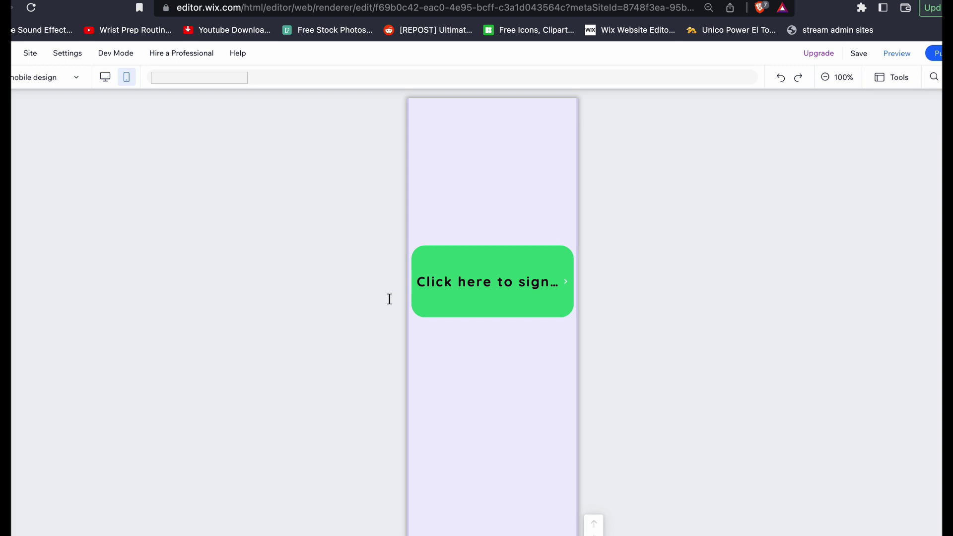
left_click(566, 282)
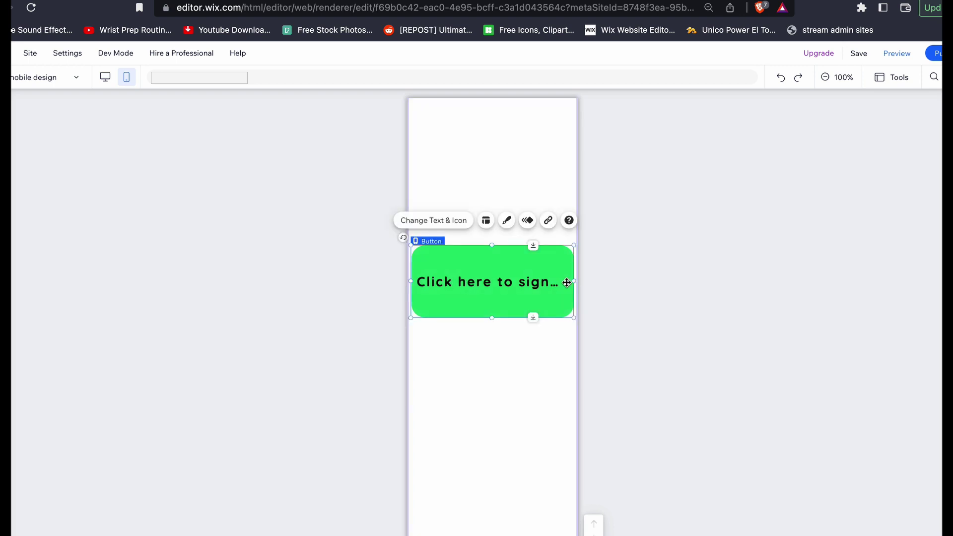
left_click(522, 377)
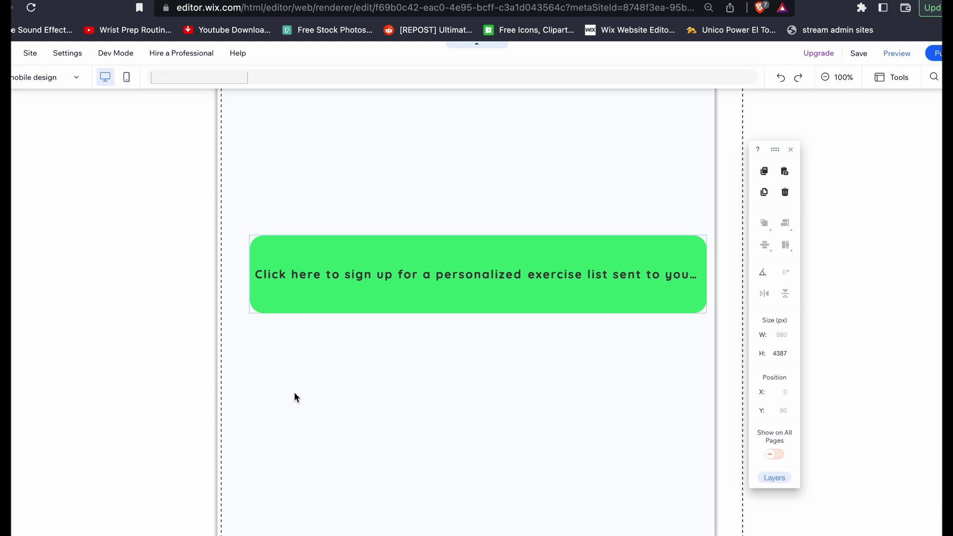
- Select the green button to confirm it measures W 859 × H 146
left_click(314, 293)
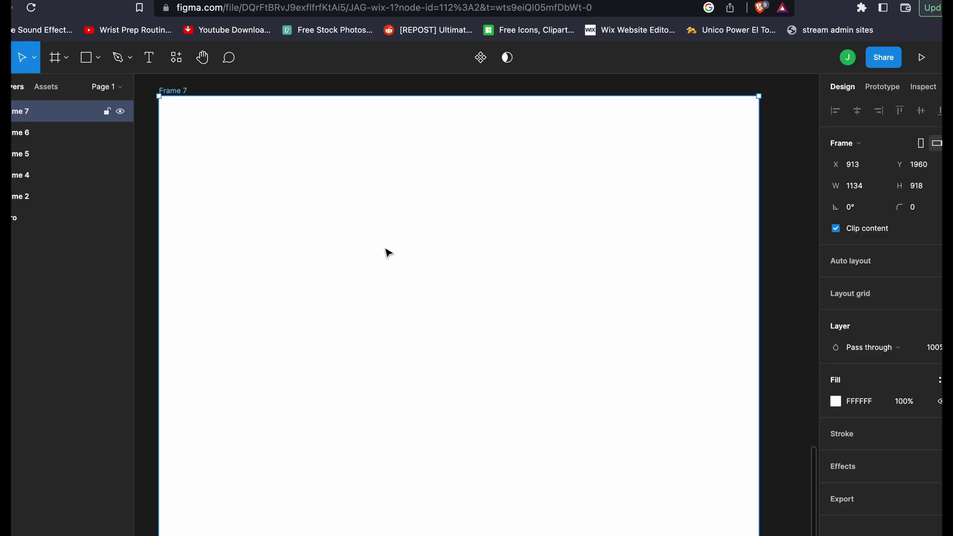
- Draw a rectangle in Frame 7 and size it 859 × 146
left_click(97, 58)
left_click(60, 90)
left_click_drag(298, 231, 658, 310)
left_click(855, 144)
left_click(854, 169)
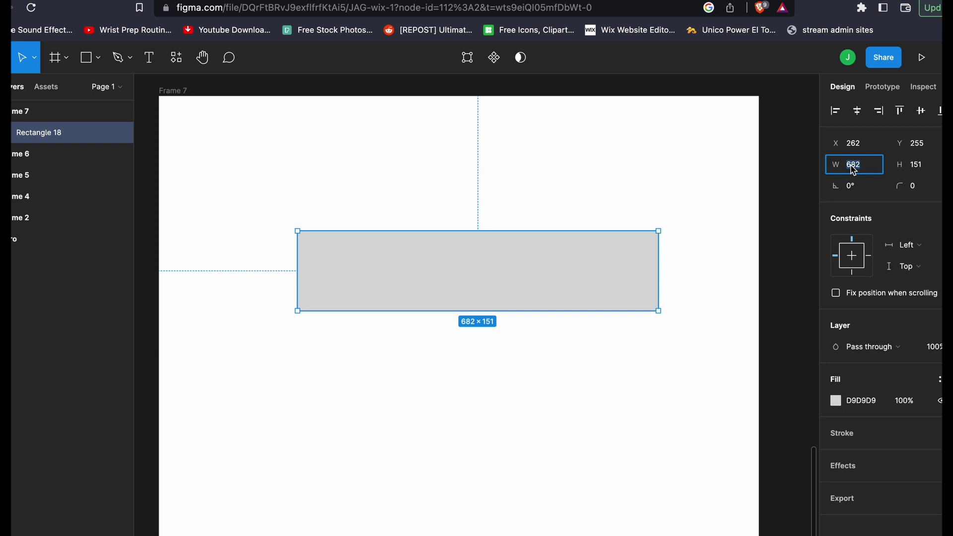
type("859")
left_click(918, 165)
type("146")
key("Return")
- Move the rectangle to X 180 and give it a 25 px corner radius
left_click_drag(534, 270, 491, 272)
left_click(919, 189)
type("25")
key("Return")
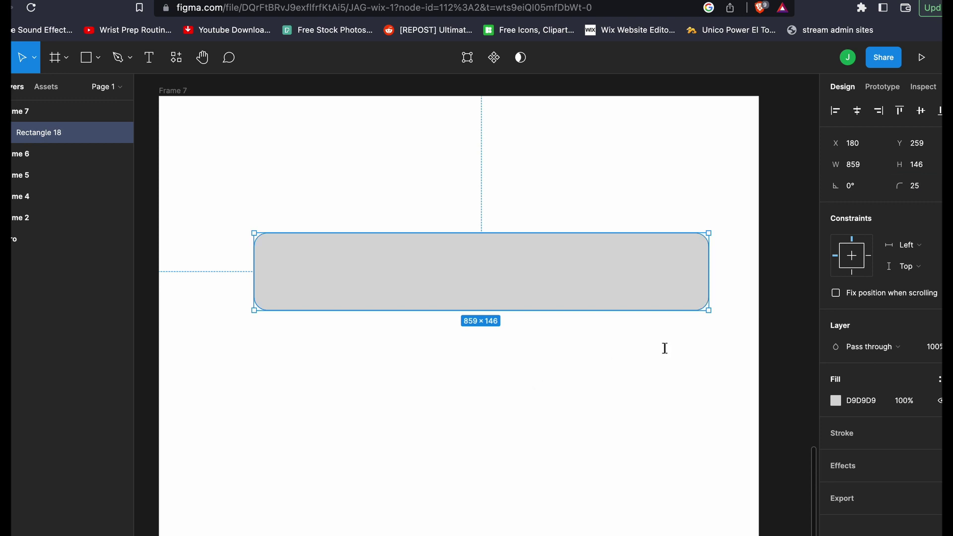
- Fill the rectangle bright green 47DB2F
left_click(835, 403)
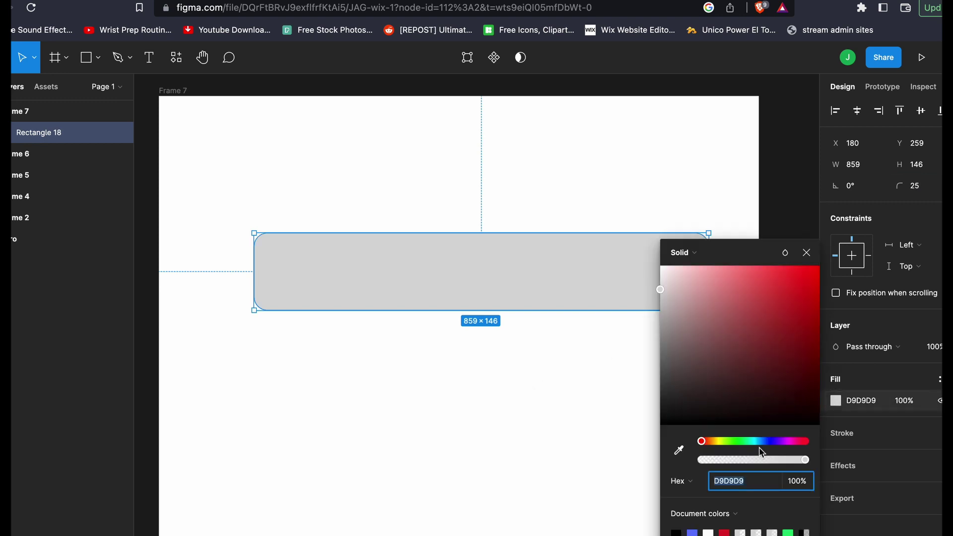
left_click_drag(703, 441, 734, 441)
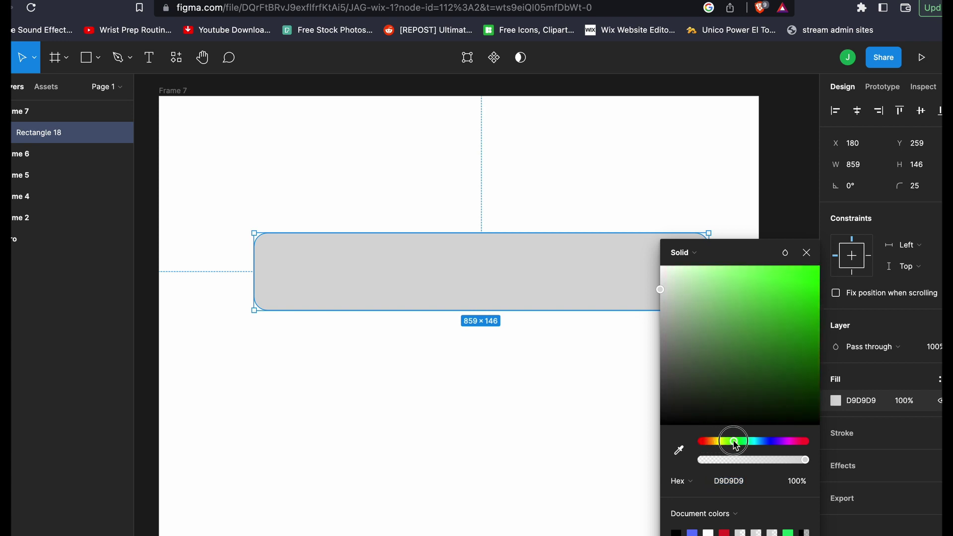
left_click_drag(659, 291, 785, 288)
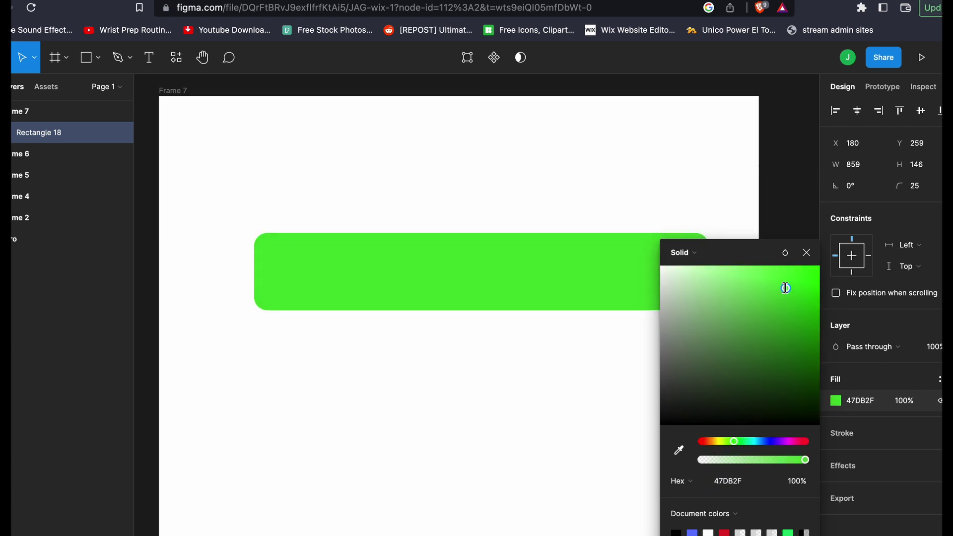
left_click(807, 253)
- Draw a text box below the green rectangle
scroll(497, 298, "down", 1)
key("t")
left_click_drag(352, 366, 474, 406)
- Type 'Click Here for a Personalized Exercise List Sent to Your Inbox' and fit it as two lines on the rectangle
type("Click Here for a Personalized Ex")
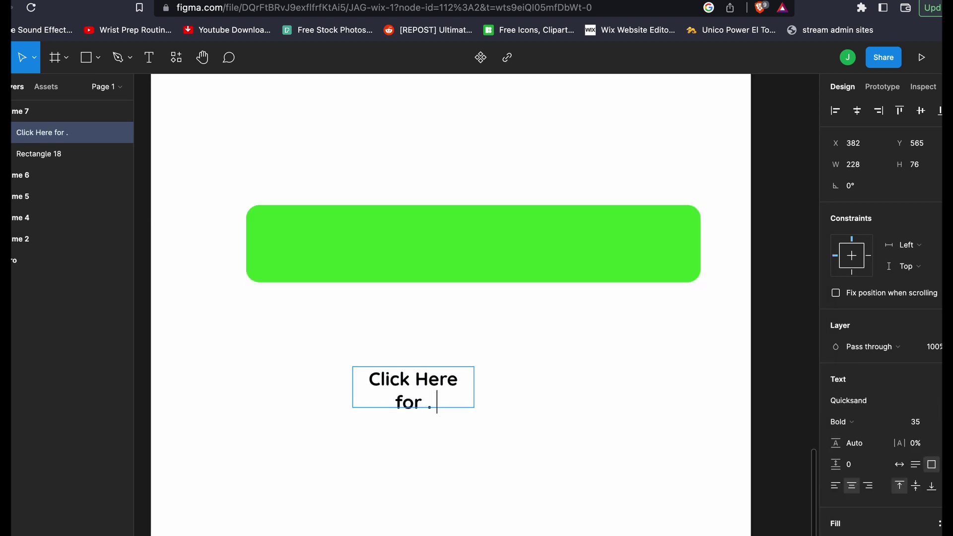
type("ercise L")
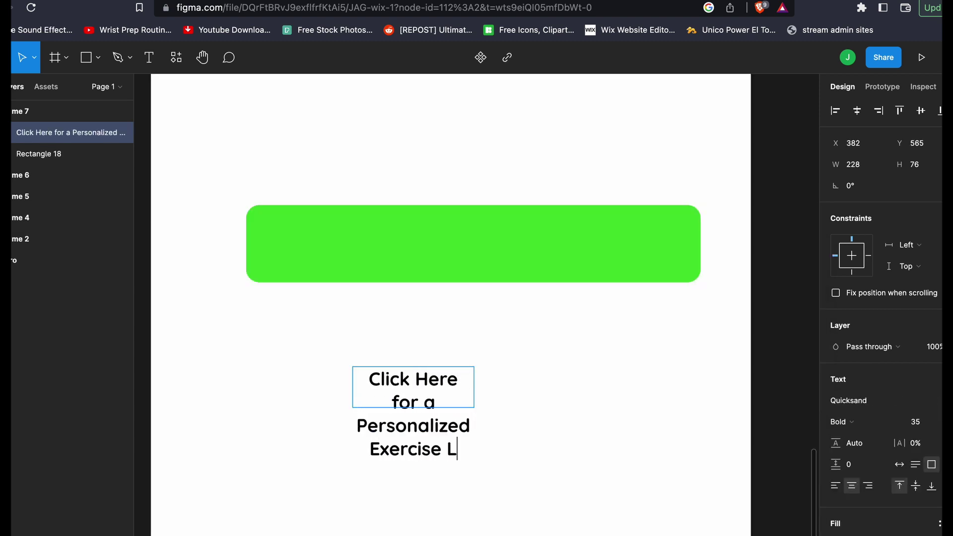
type("ist Sent to Your Inbox")
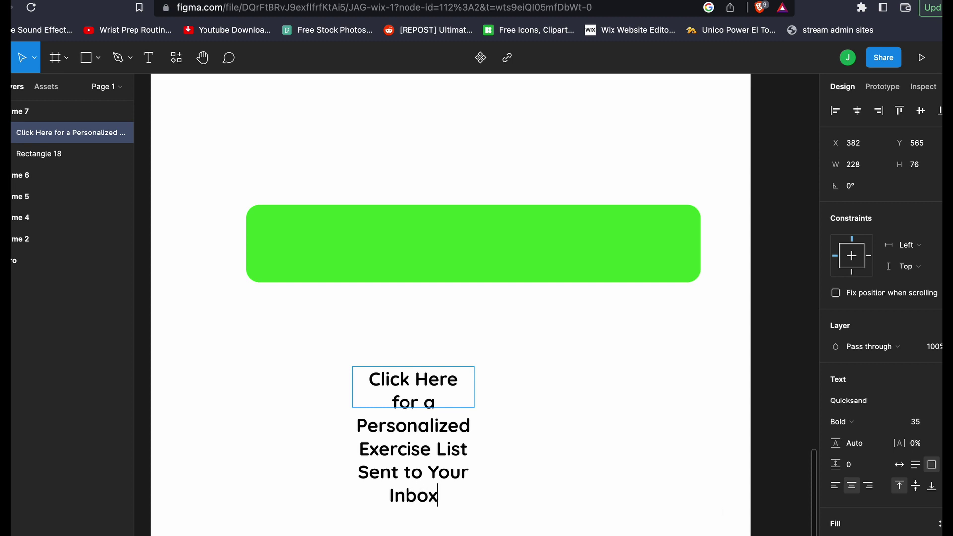
key("Escape")
left_click_drag(474, 387, 648, 391)
left_click_drag(490, 441, 490, 416)
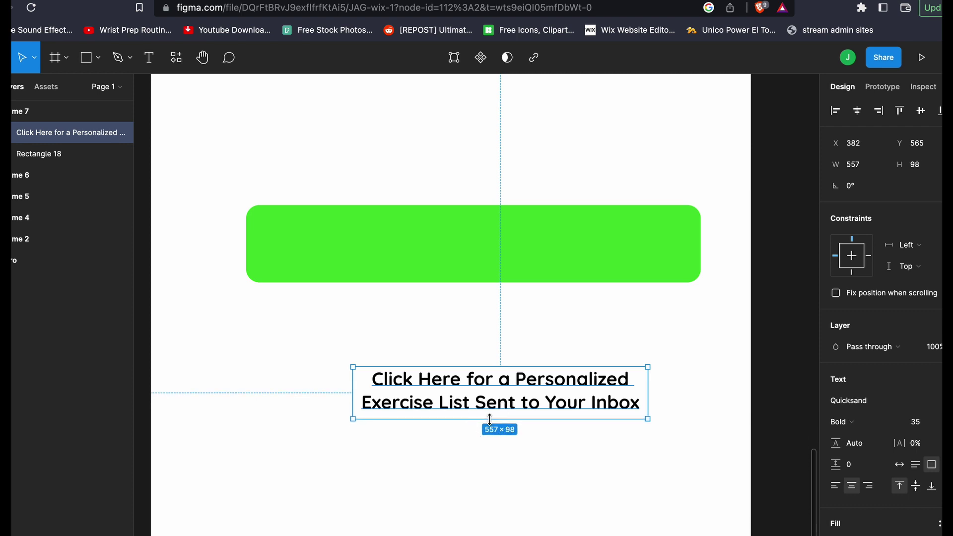
left_click_drag(500, 379, 467, 240)
left_click(454, 371)
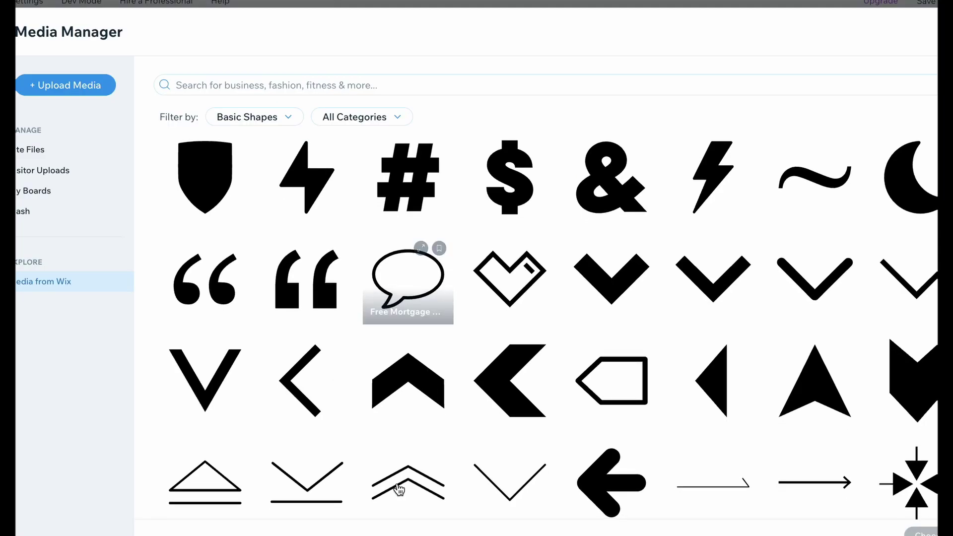
- Scroll through the Media Manager's Basic Shapes grid looking for a suitable icon
scroll(399, 489, "down", 4)
scroll(398, 489, "down", 12)
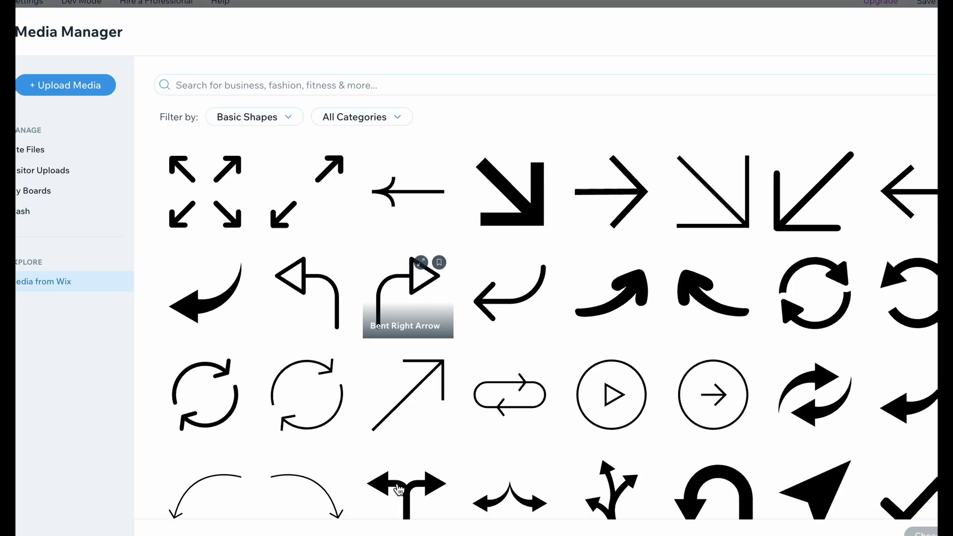
scroll(398, 490, "down", 12)
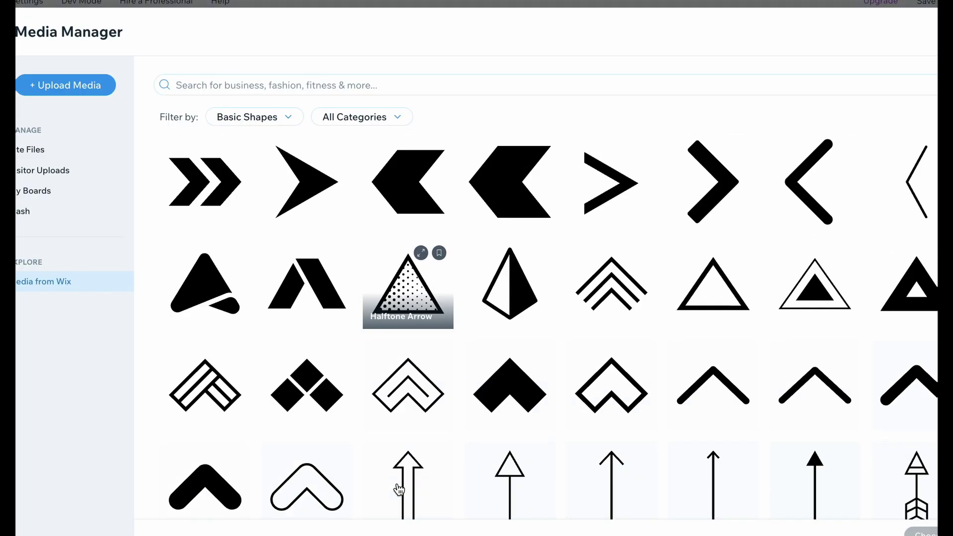
scroll(397, 487, "down", 15)
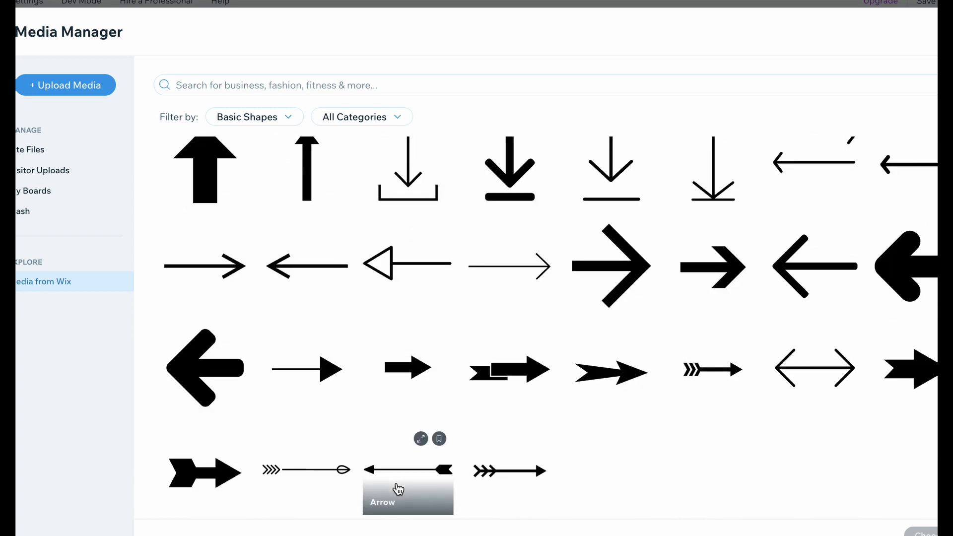
scroll(395, 489, "down", 3)
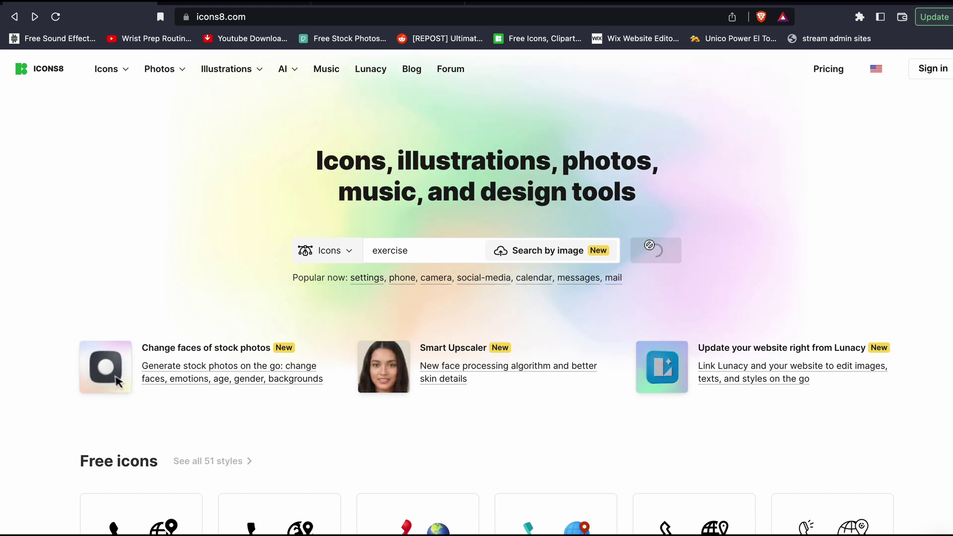
- Search Icons8 for 'exercise' and open the download options for the weightlifter Exercise icon
left_click(425, 250)
left_click(656, 250)
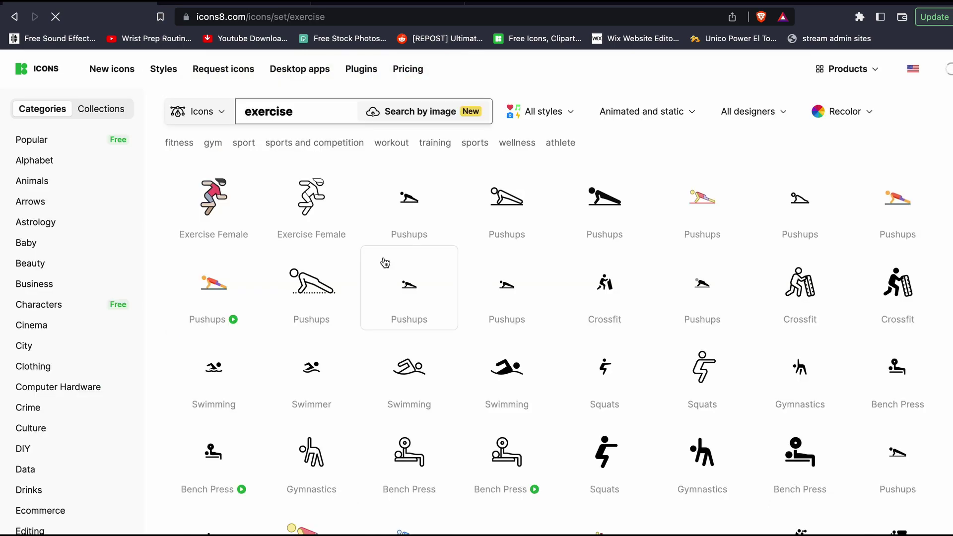
scroll(383, 262, "down", 5)
scroll(351, 285, "down", 10)
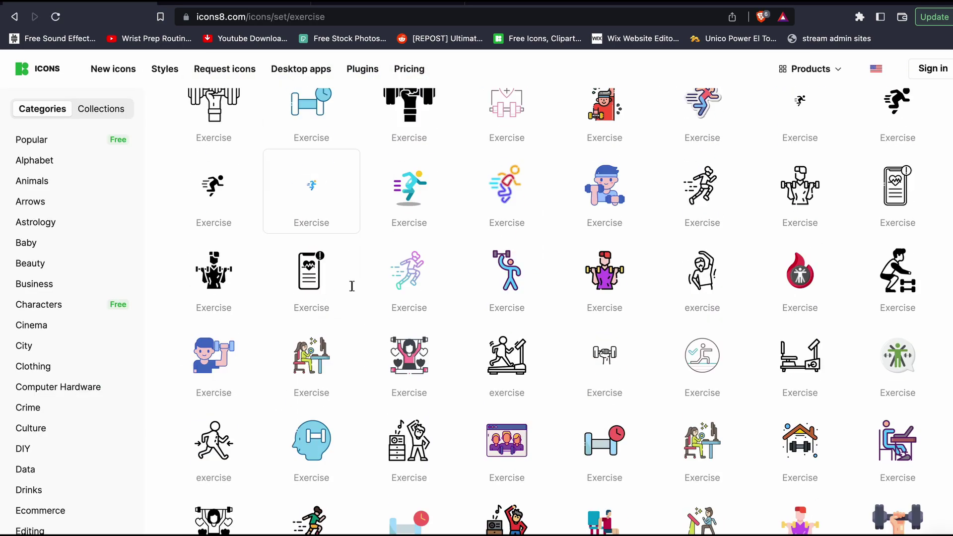
left_click(351, 278)
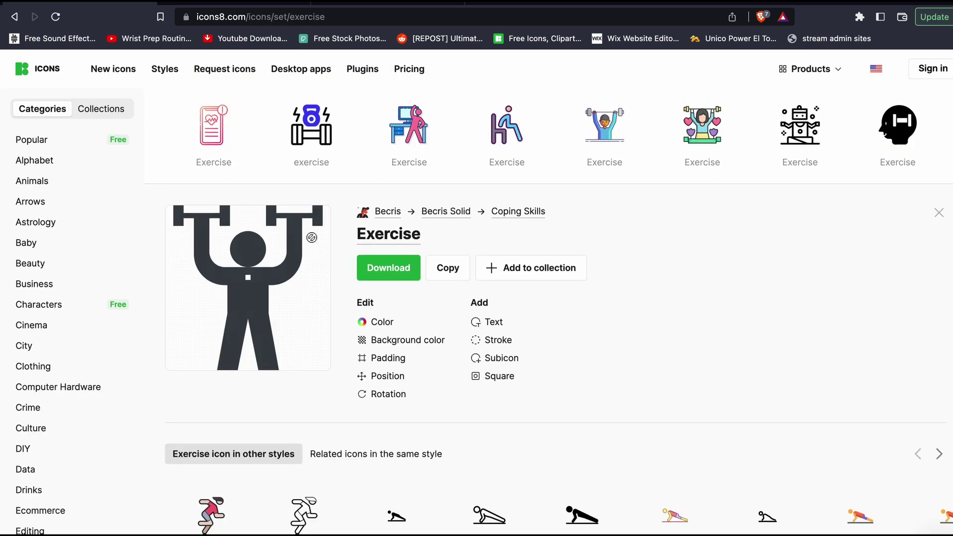
left_click(395, 279)
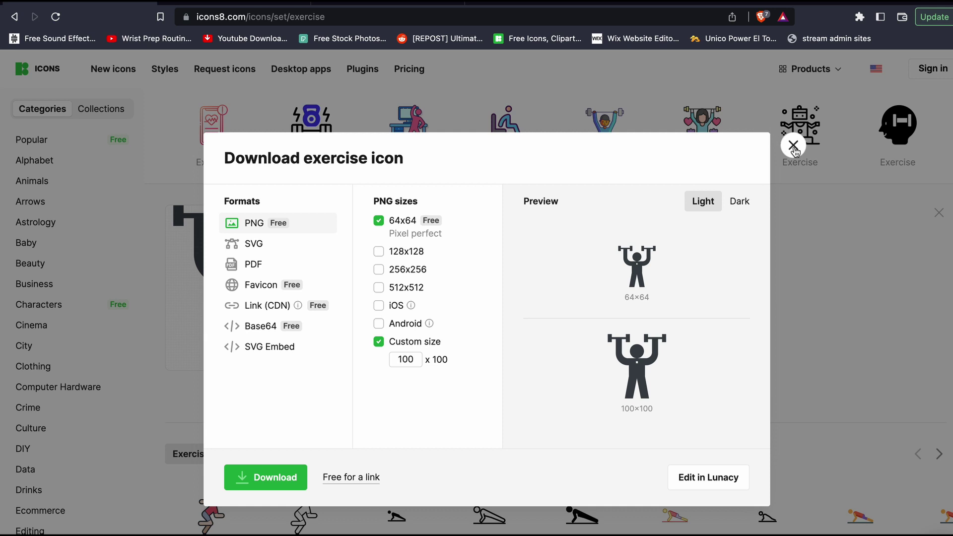
- Paste the weightlifter icon onto the button's left side, set width 80, and select it with the text
key("ctrl+Tab")
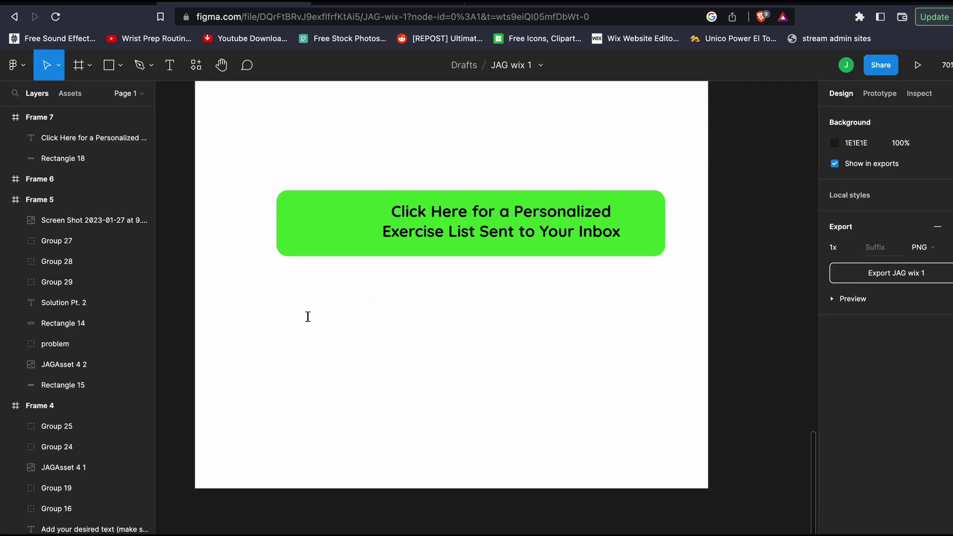
key("super+v")
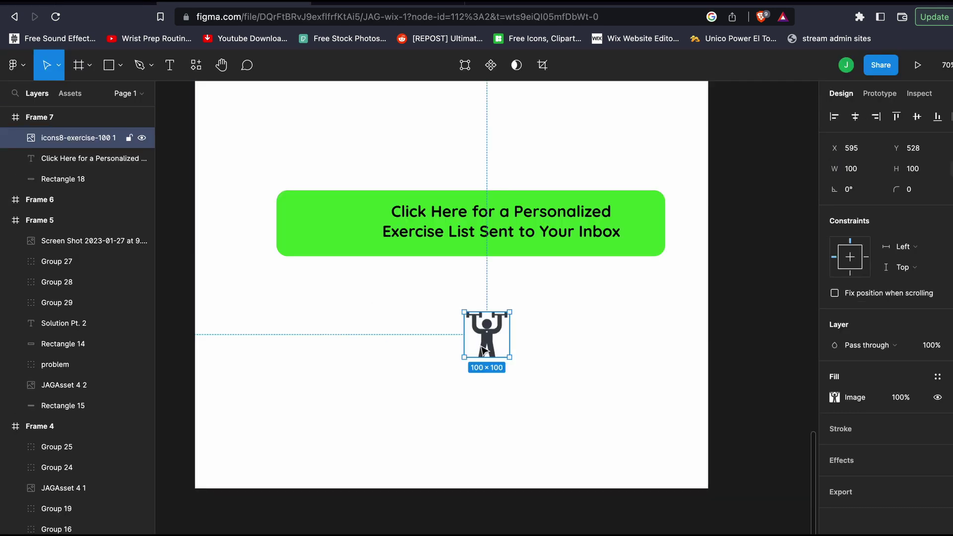
left_click_drag(487, 335, 336, 224)
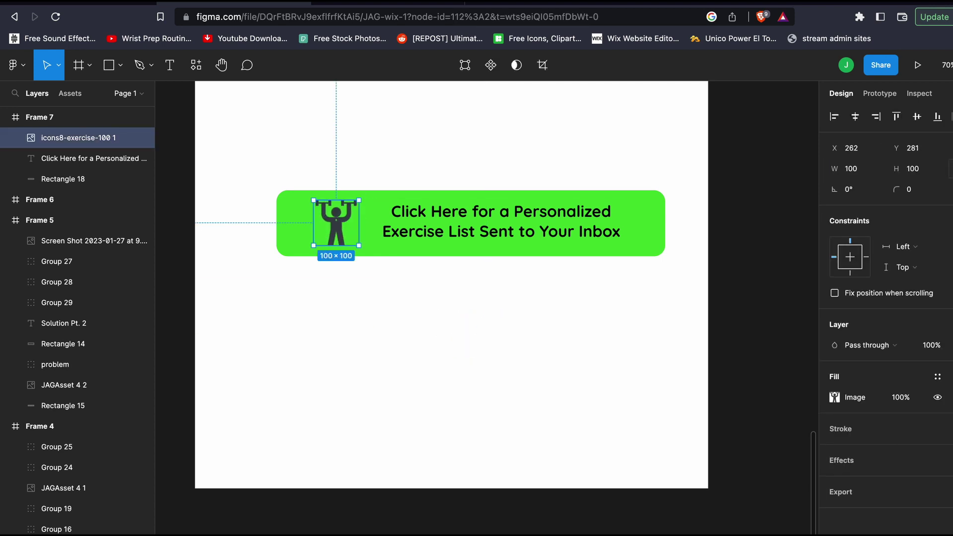
left_click(851, 169)
type("80")
key("Return")
left_click(415, 213)
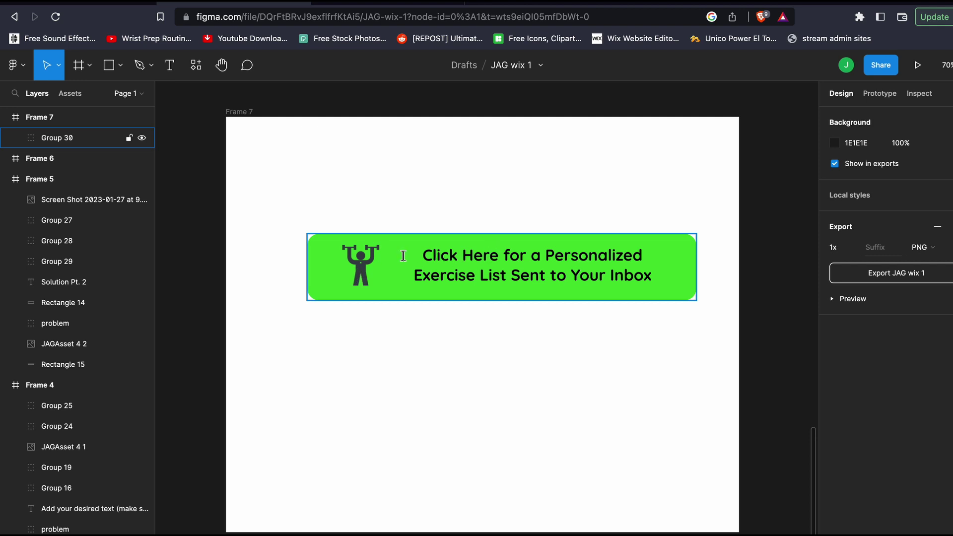
- Set Group 30's 47DB2F selection colour to 0% opacity
left_click(403, 256)
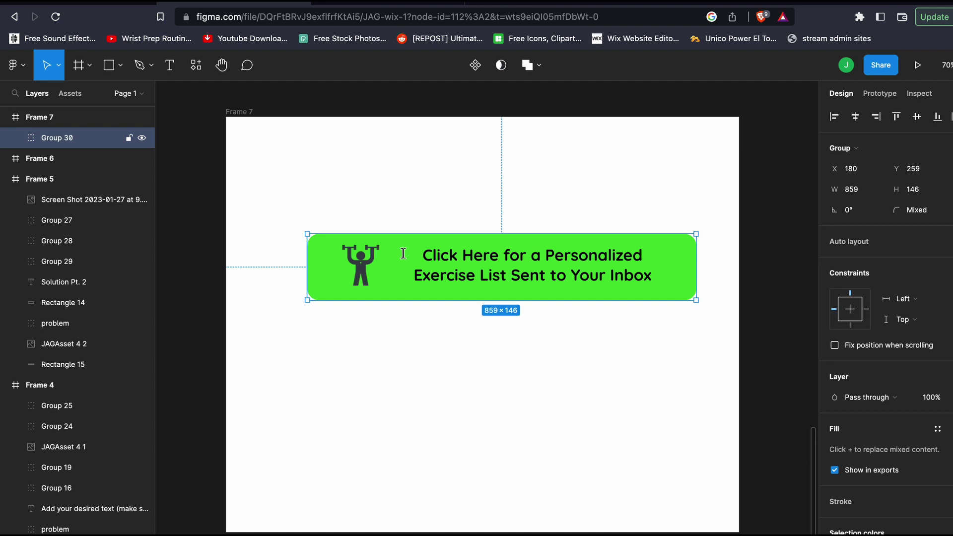
scroll(833, 377, "down", 5)
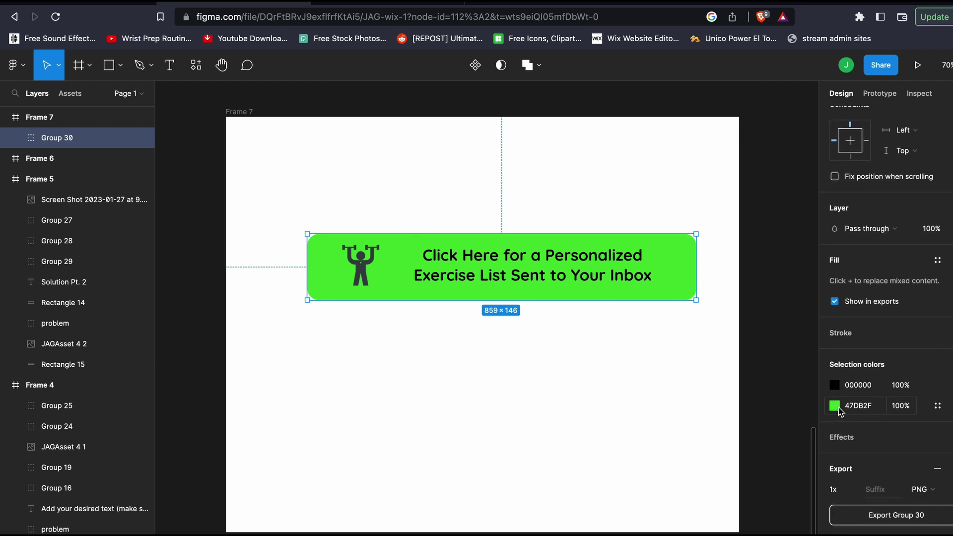
left_click(900, 406)
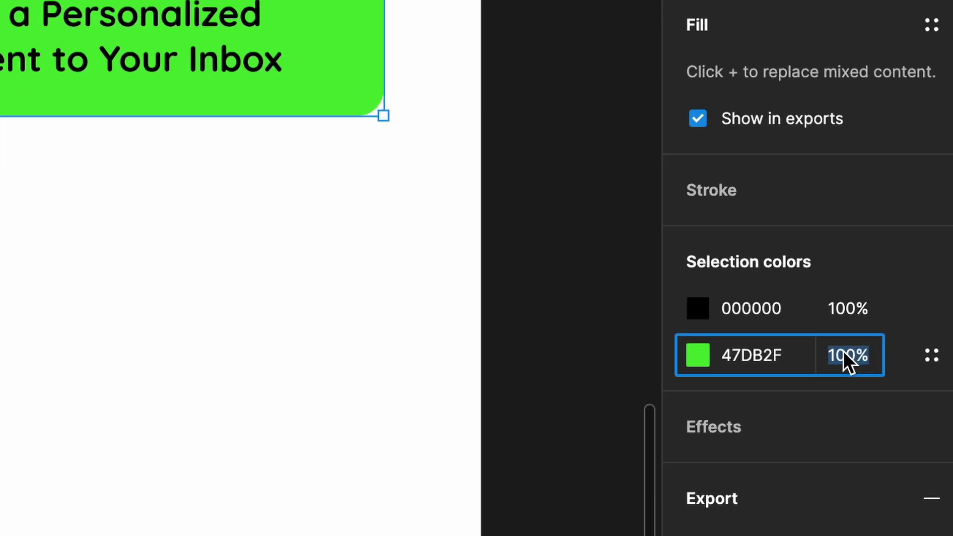
type("0")
key("Return")
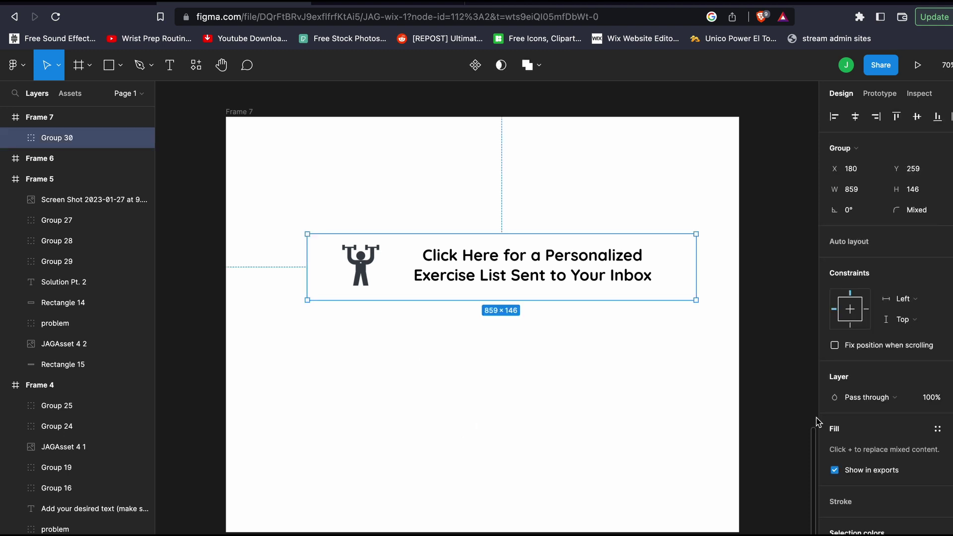
scroll(818, 422, "down", 1)
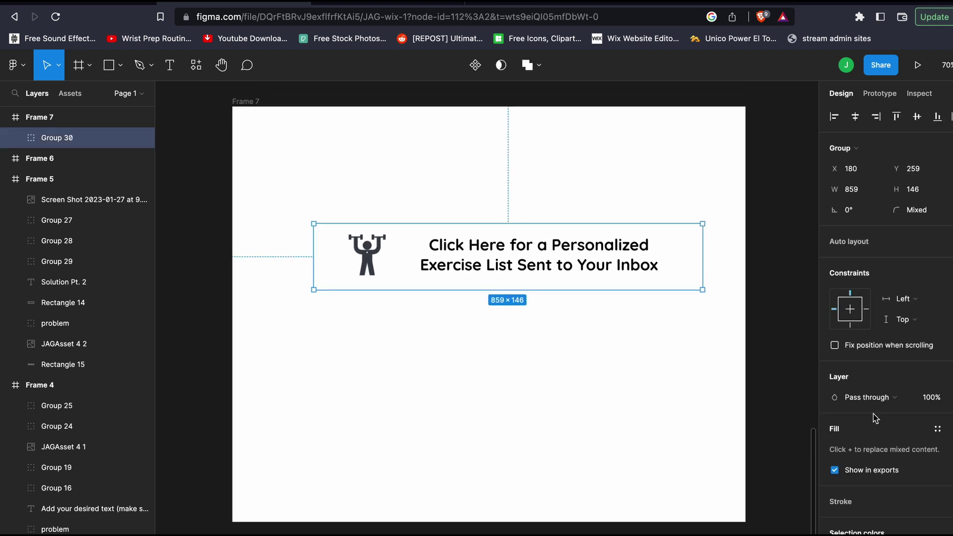
scroll(873, 413, "down", 5)
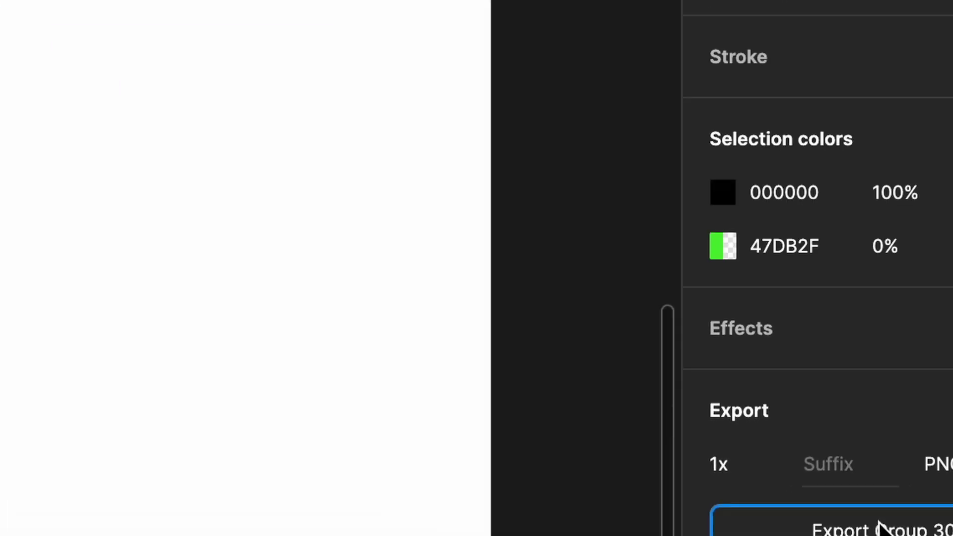
- Export Group 30 as a PNG, then set the Wix button to show Nothing
left_click(783, 481)
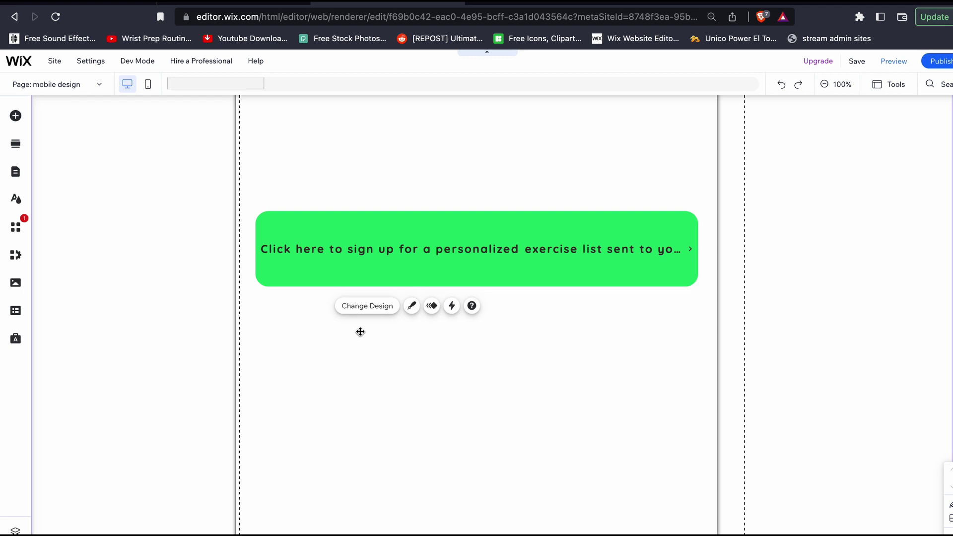
left_click(351, 242)
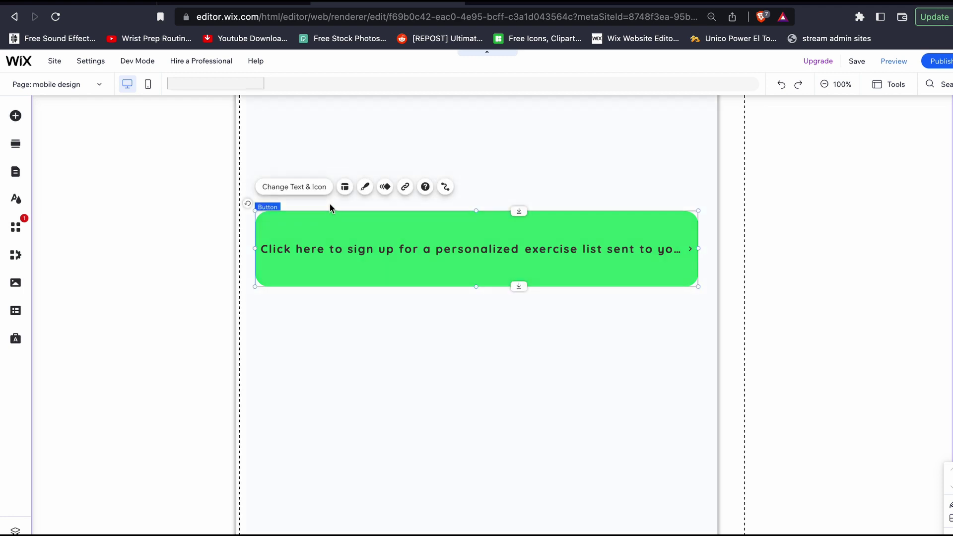
left_click(321, 192)
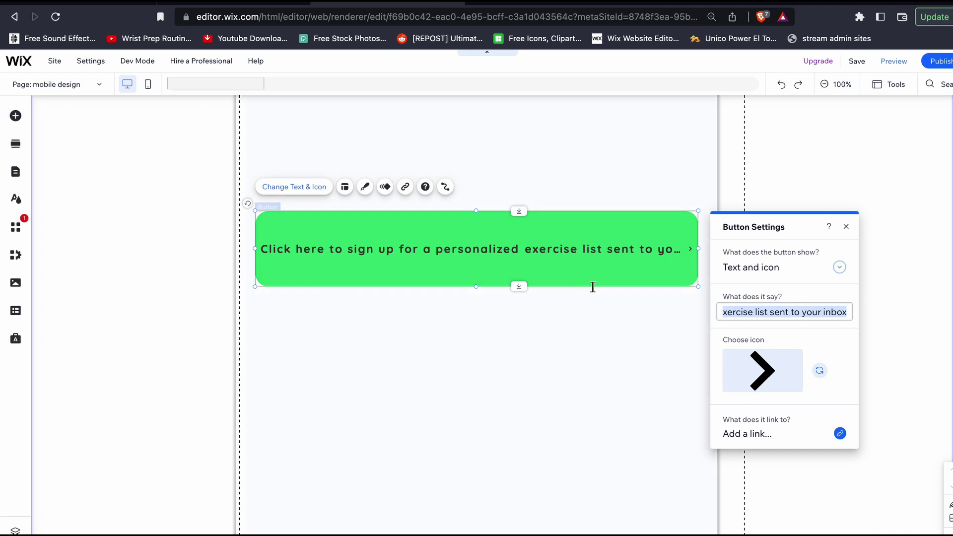
left_click(739, 267)
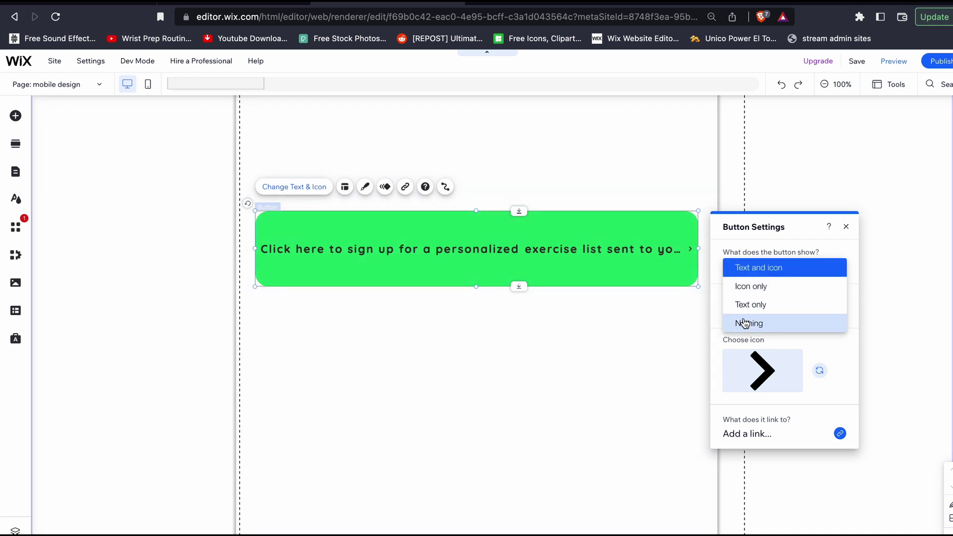
left_click(743, 323)
left_click(536, 389)
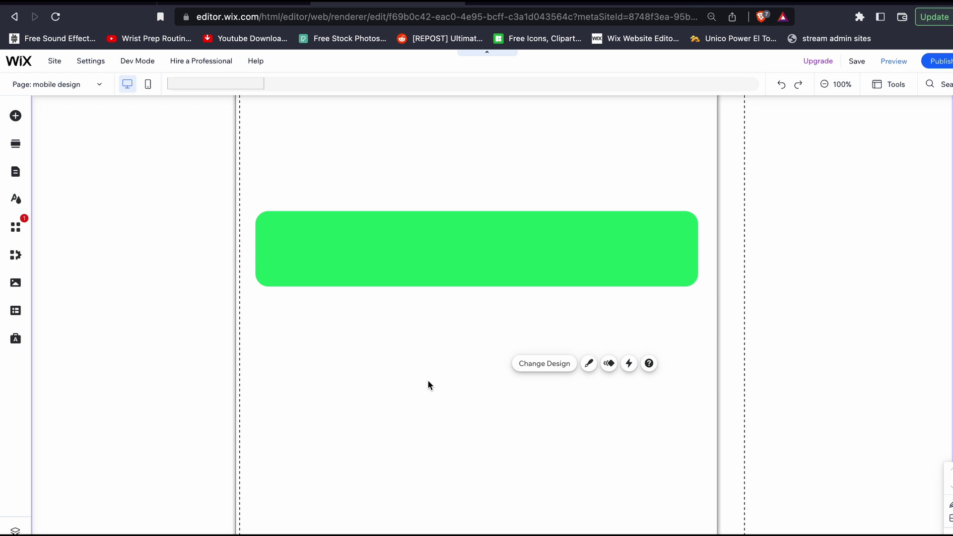
left_click(421, 276)
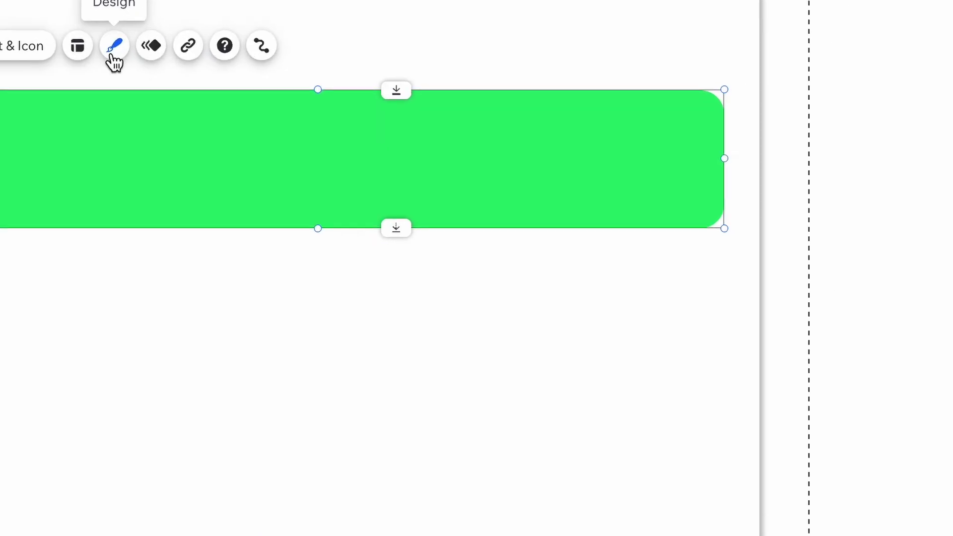
- Add a second background fill layer above the button's green fill
left_click(365, 187)
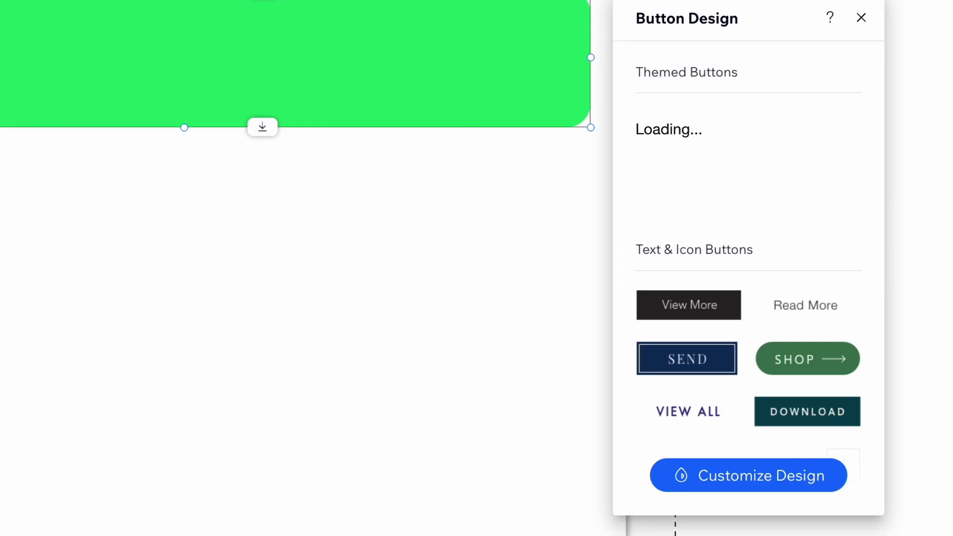
left_click(685, 477)
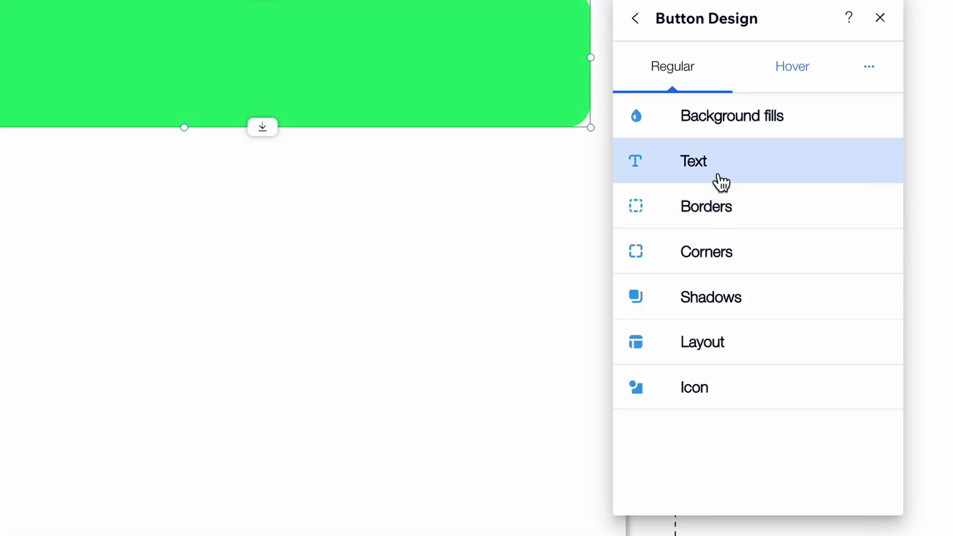
left_click(729, 130)
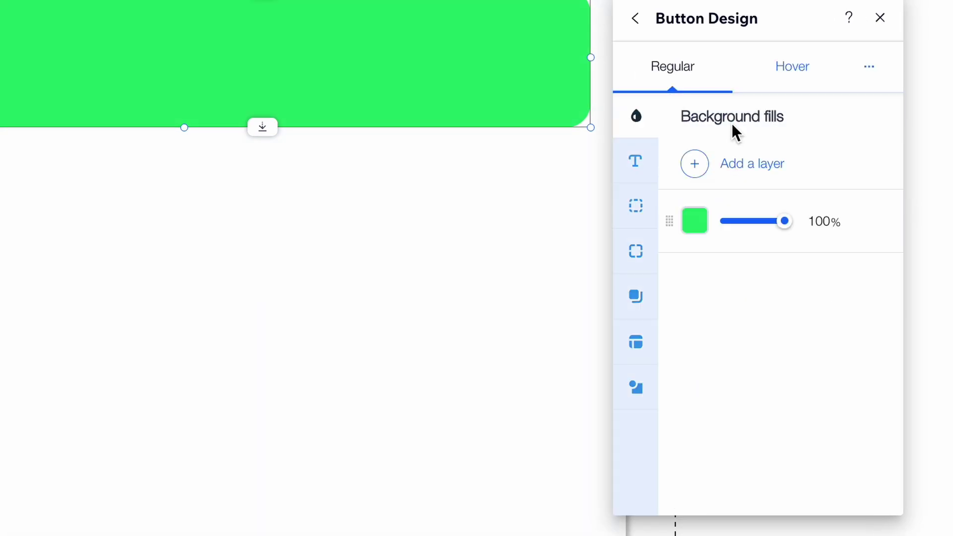
left_click(695, 165)
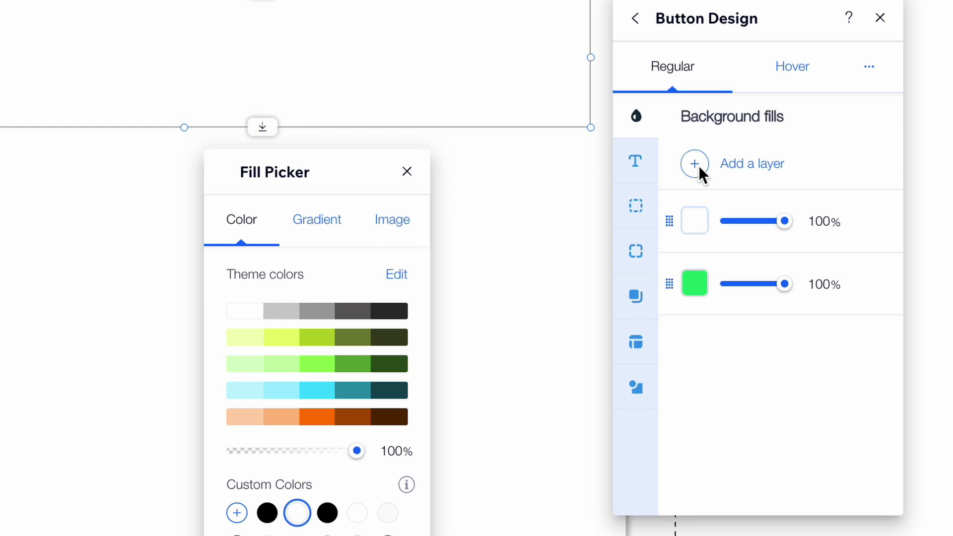
left_click(696, 222)
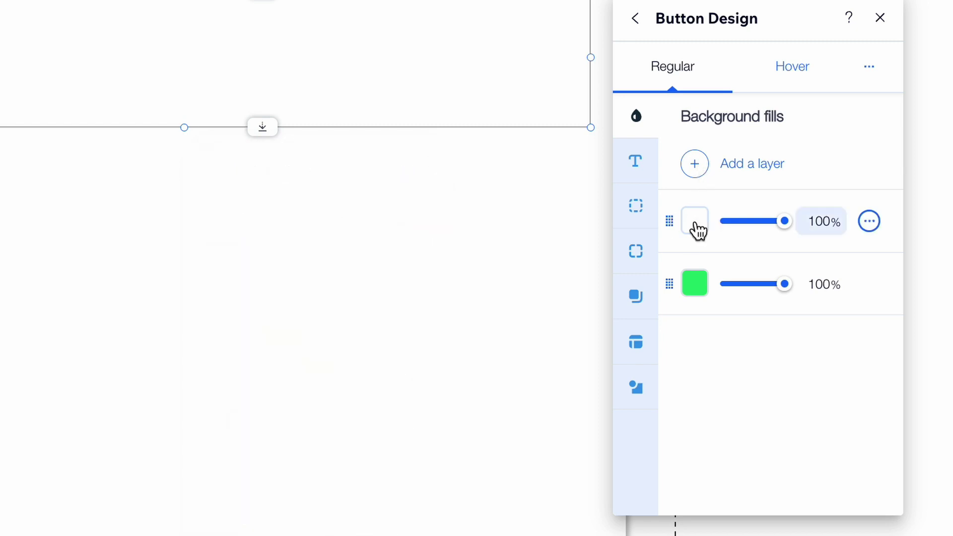
left_click(694, 227)
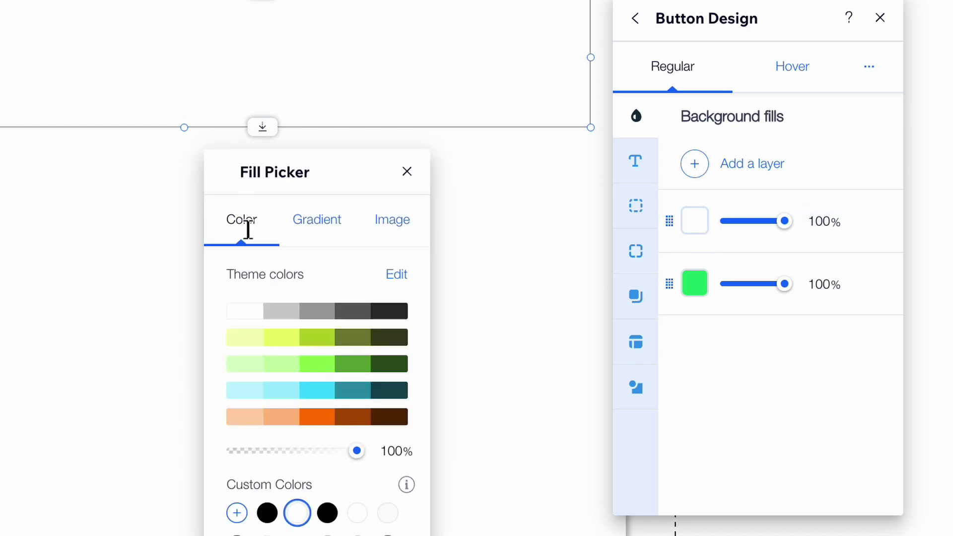
- Make the new layer an image fill using button overlay.png
left_click(305, 226)
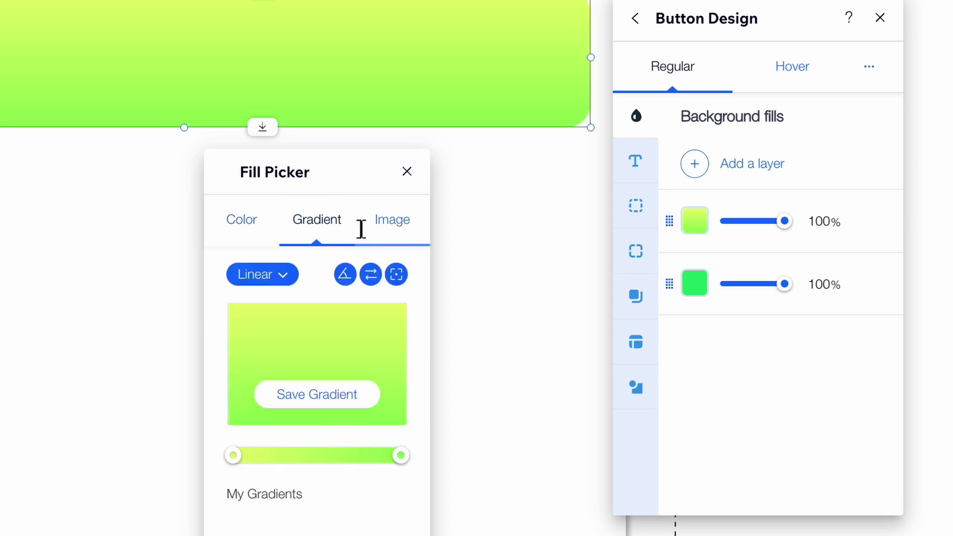
left_click(379, 221)
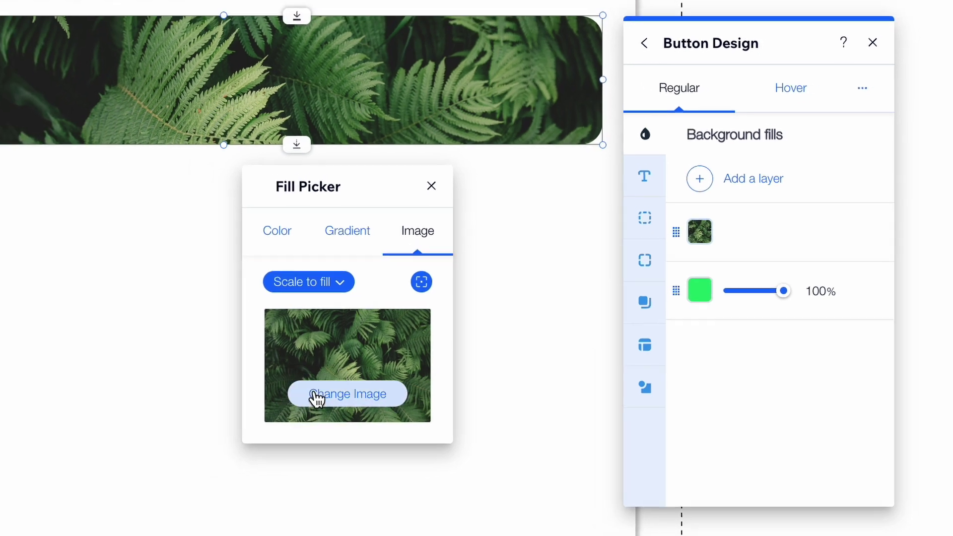
left_click(315, 395)
left_click(88, 109)
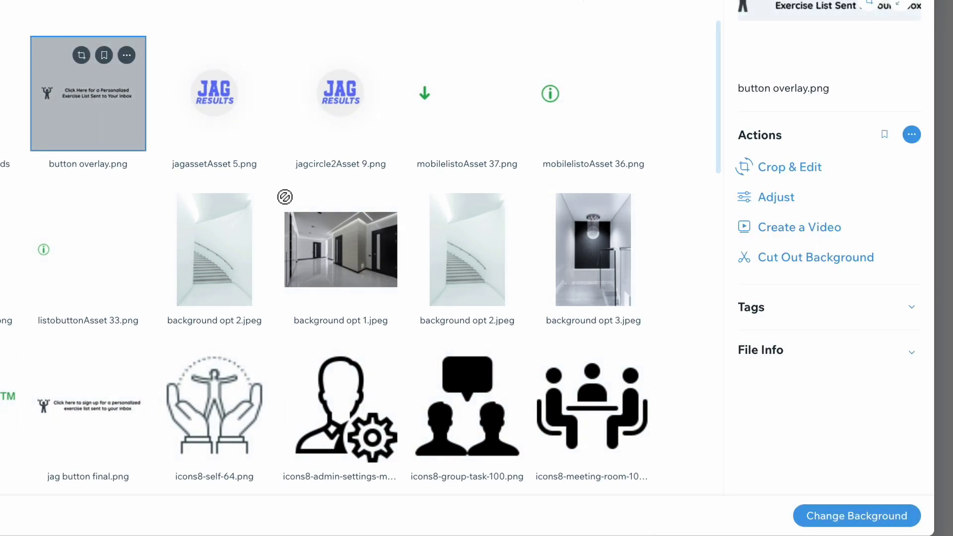
left_click(865, 521)
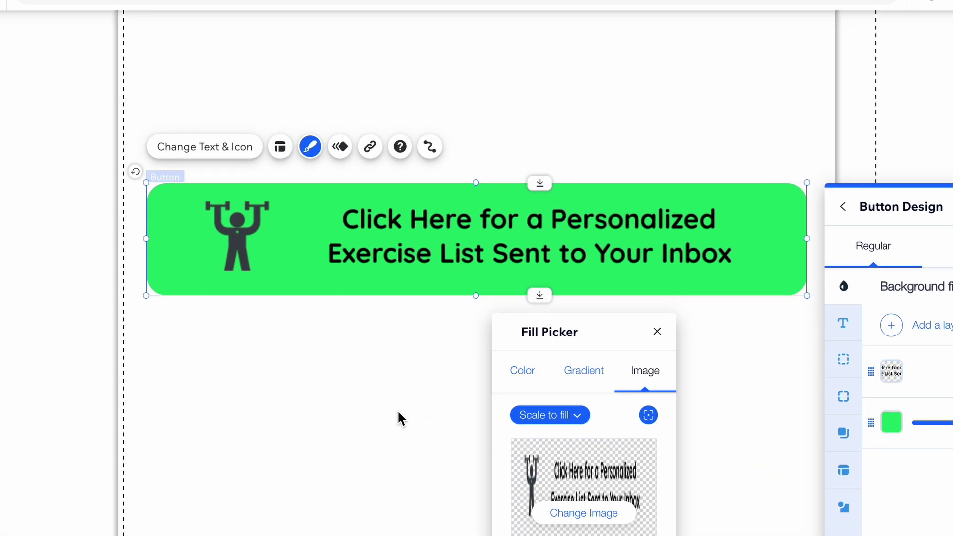
left_click(656, 333)
- Keep the base fill bright green after trying a theme colour
left_click(891, 423)
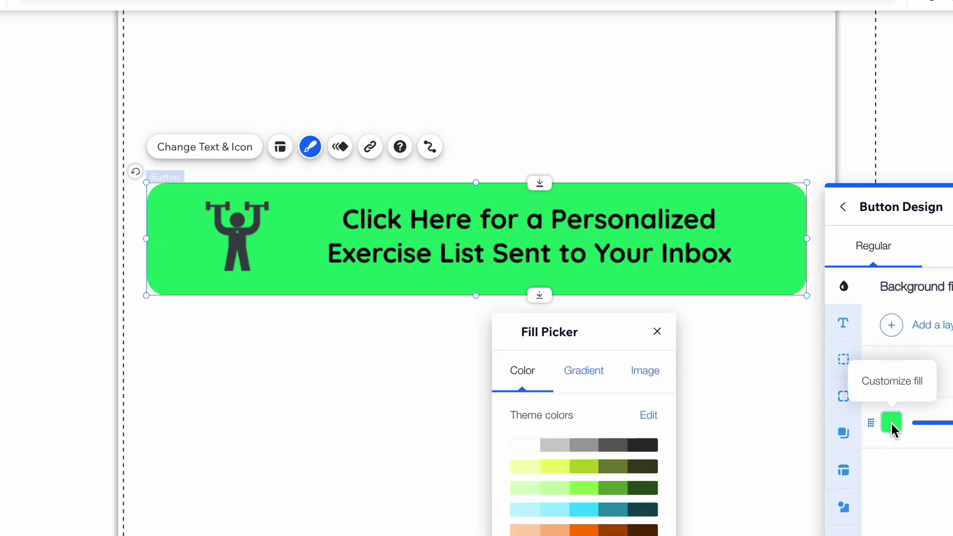
left_click(585, 466)
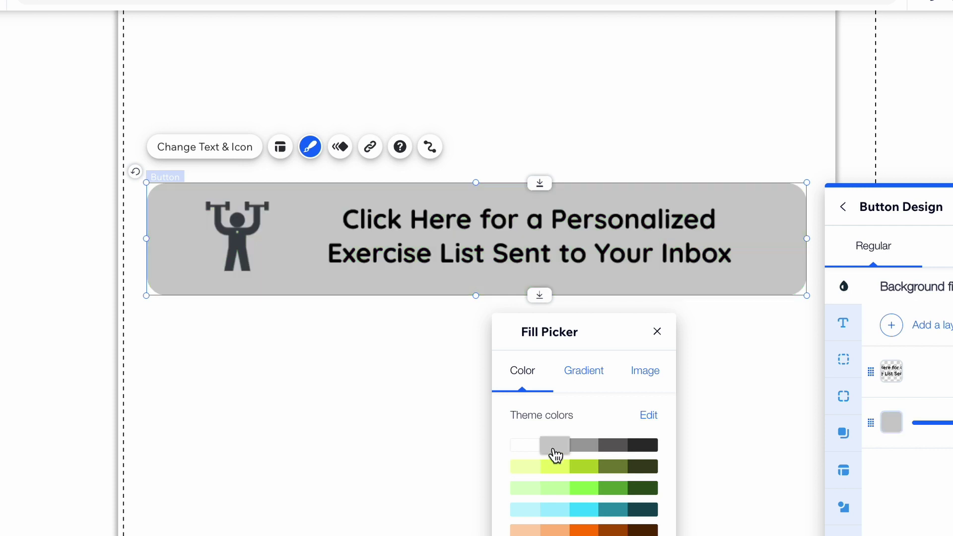
left_click(584, 488)
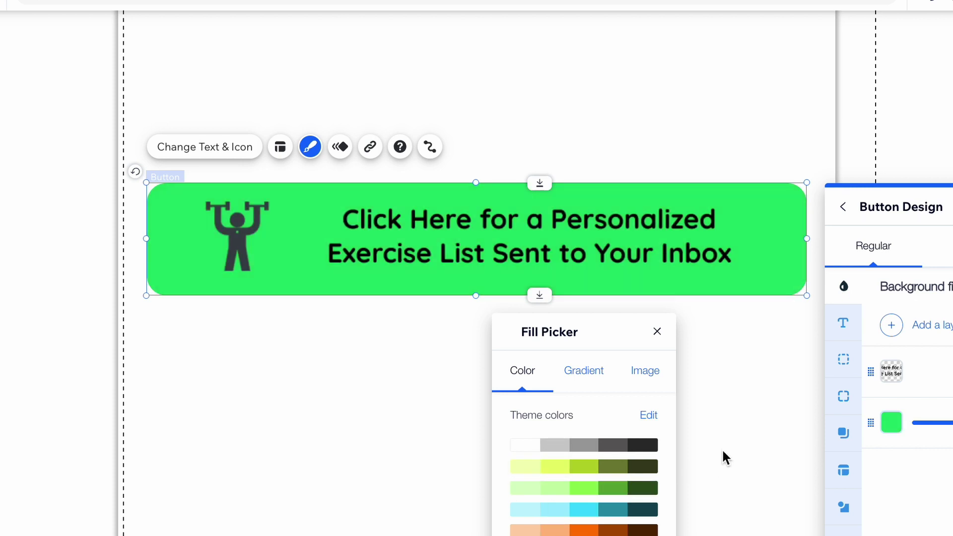
left_click(723, 447)
- Nudge the button slightly higher on the page
key("Escape")
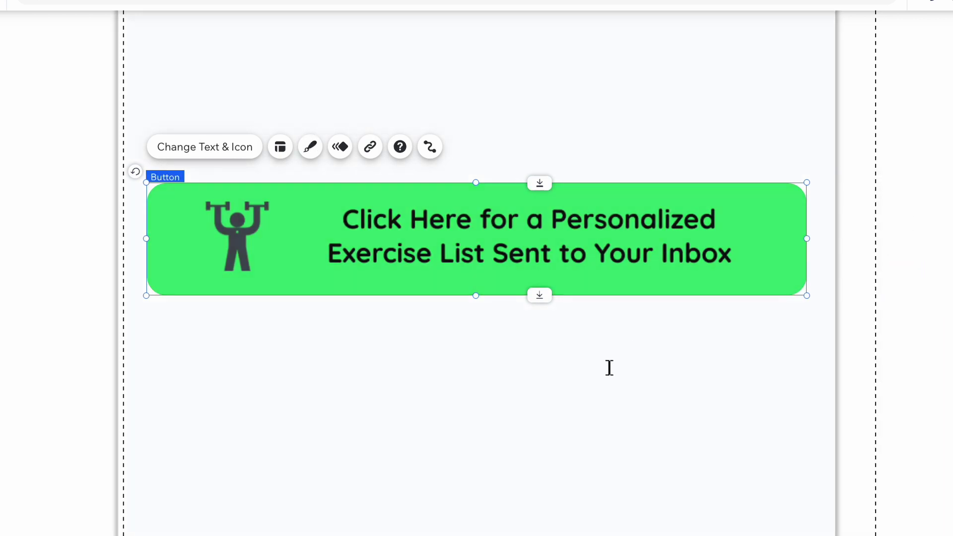
left_click(612, 369)
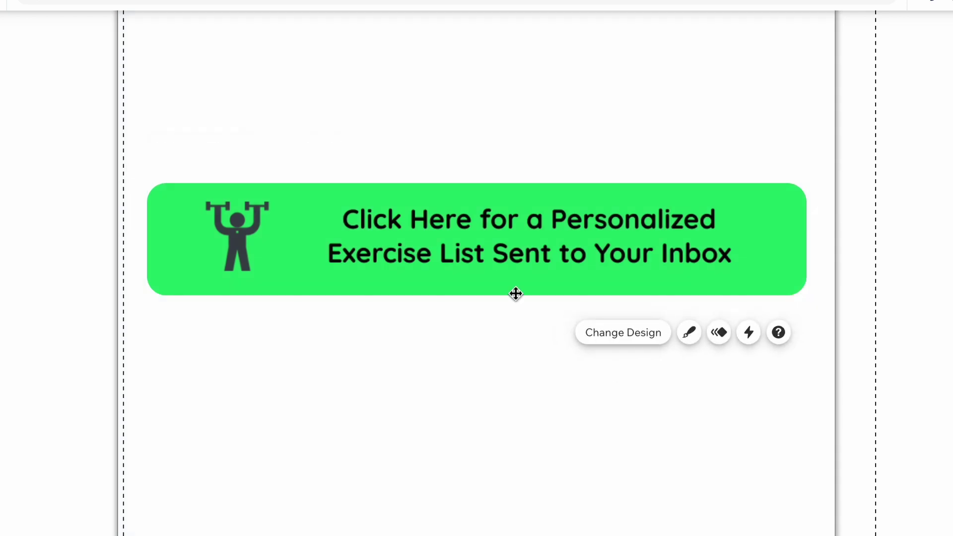
left_click_drag(464, 251, 490, 245)
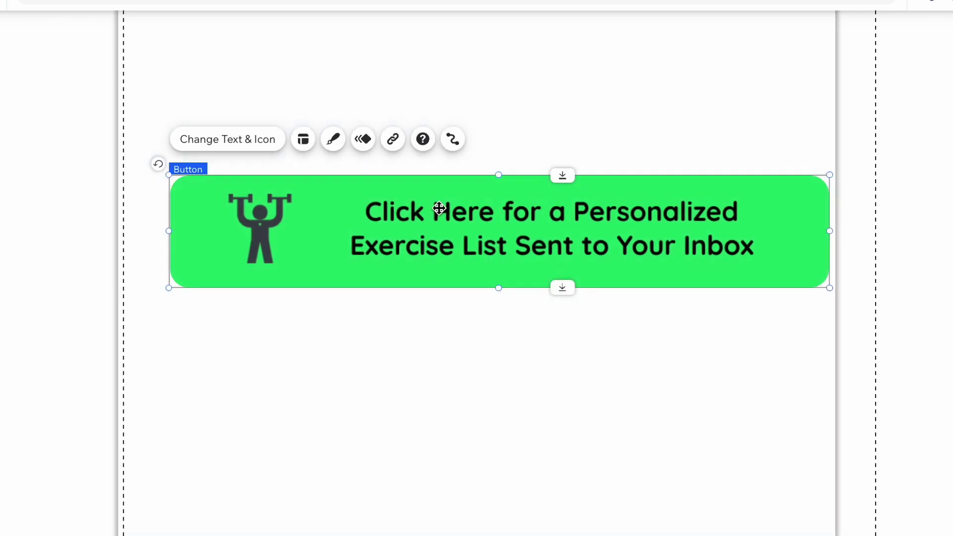
- Centre the button horizontally on the page
left_click(515, 422)
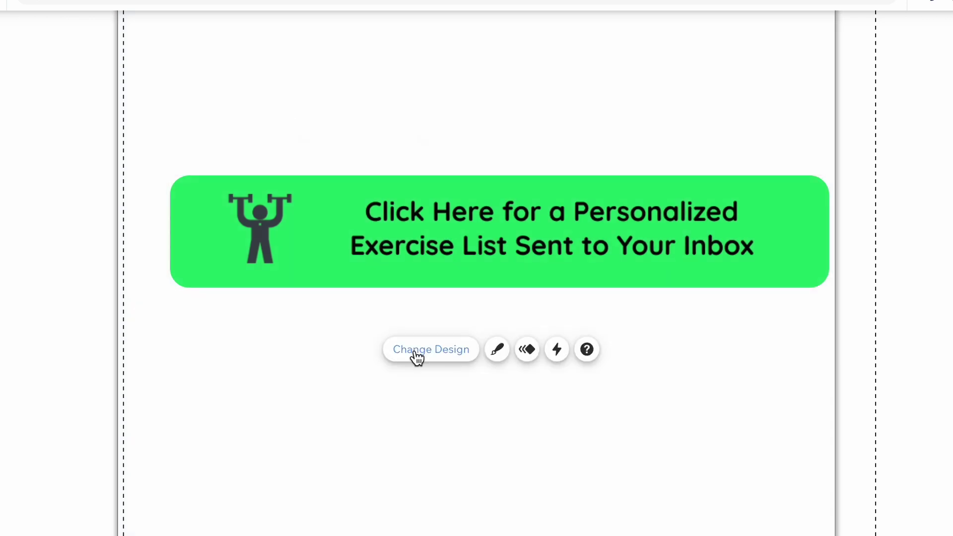
left_click(432, 248)
left_click_drag(432, 249, 417, 247)
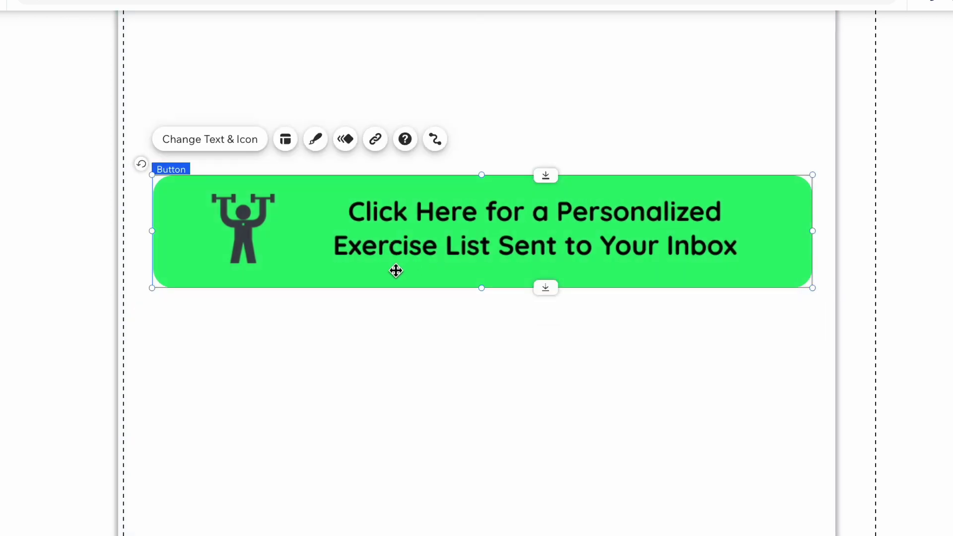